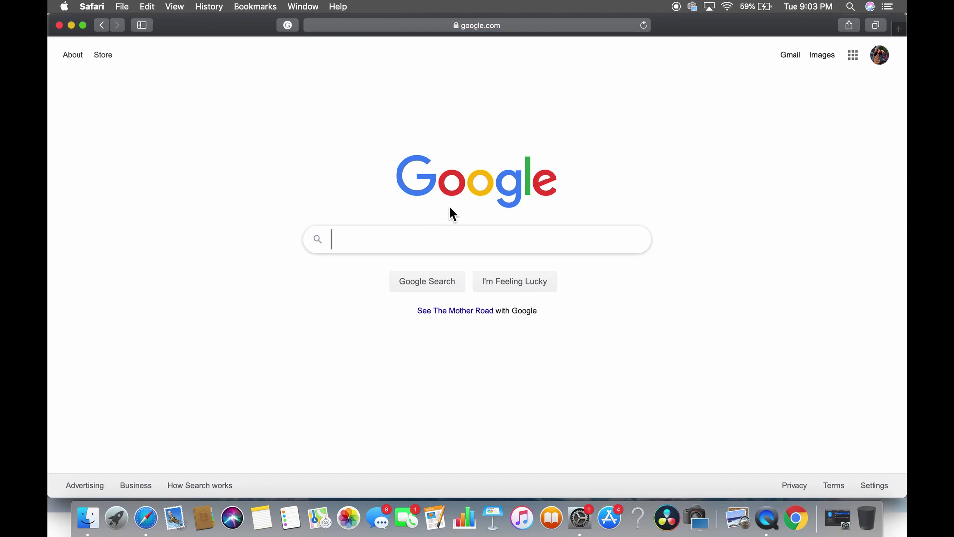
Step: Search 'davinci resolve 16' and scroll Blackmagic Design's page to the free and $299 Studio download cards
text(vinci res)
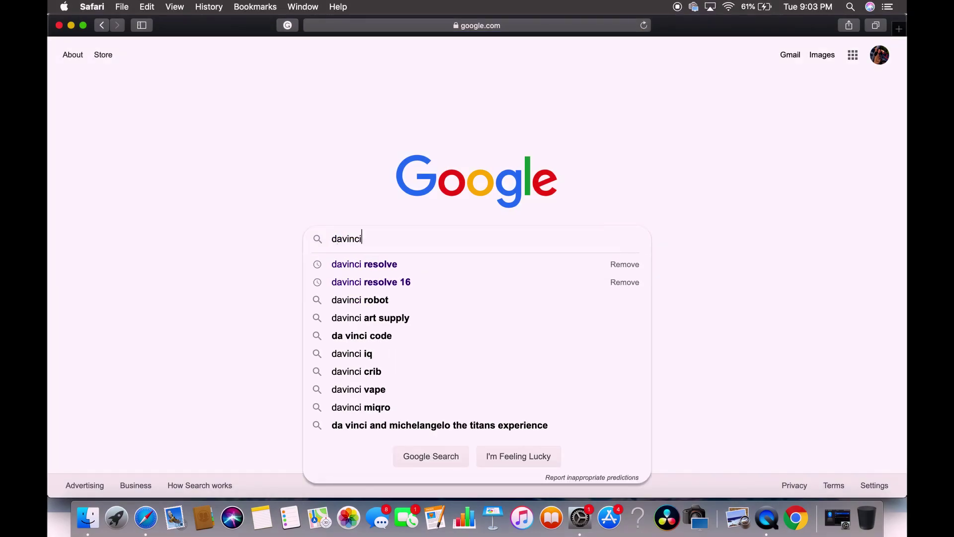
click(465, 282)
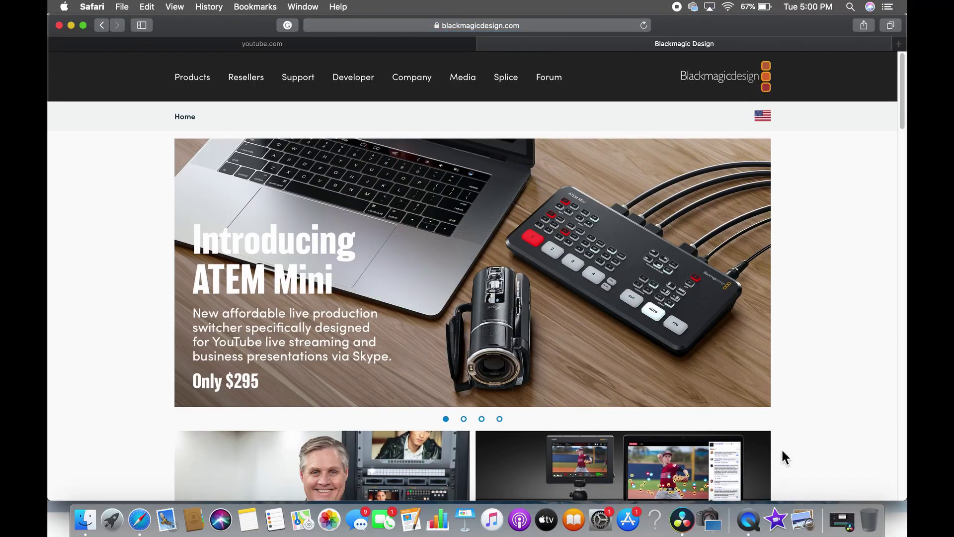
scroll(564, 329, down, 3)
scroll(565, 329, down, 7)
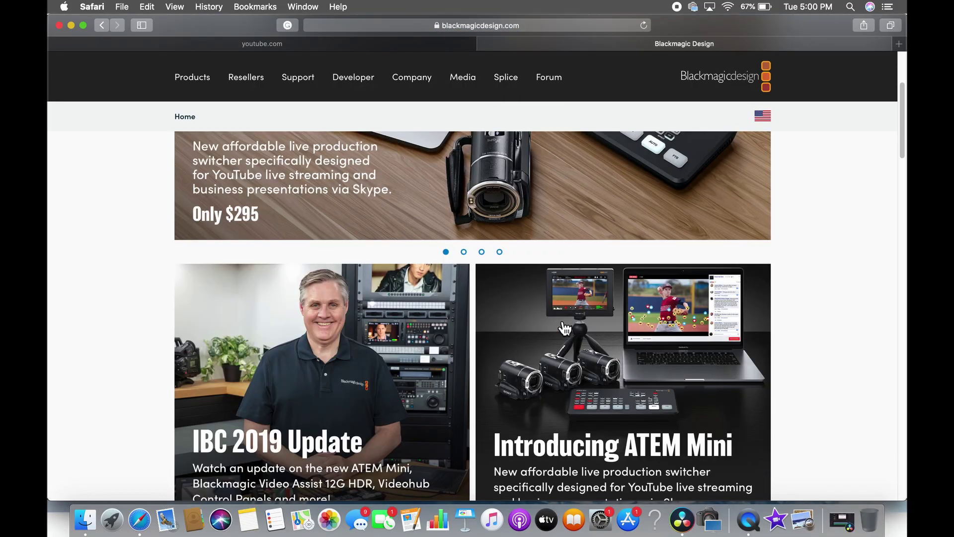
scroll(564, 328, down, 9)
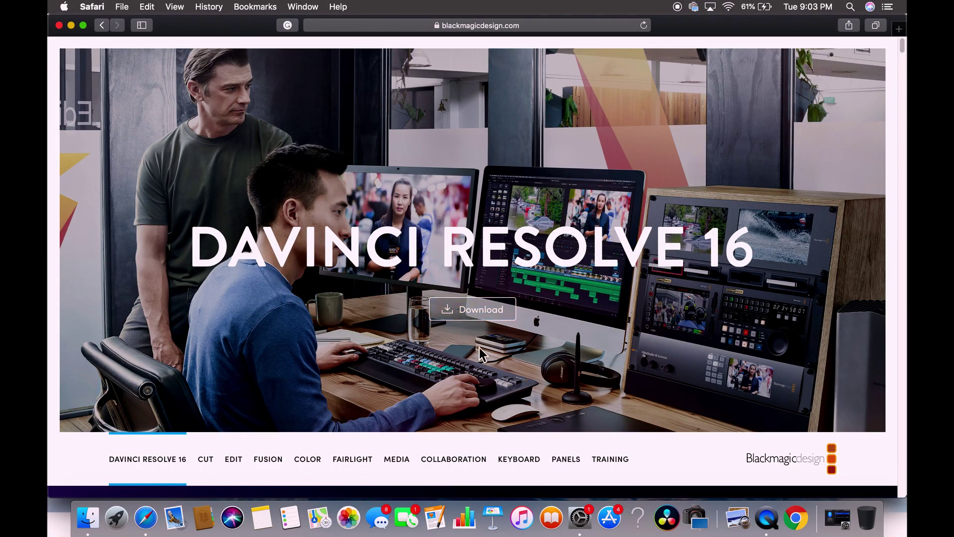
scroll(483, 318, down, 15)
scroll(482, 316, down, 20)
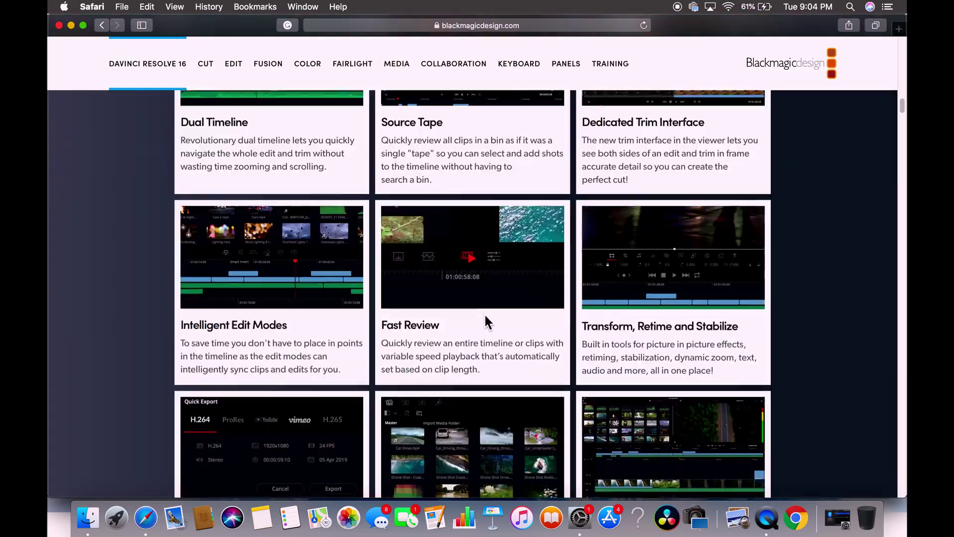
scroll(484, 320, down, 20)
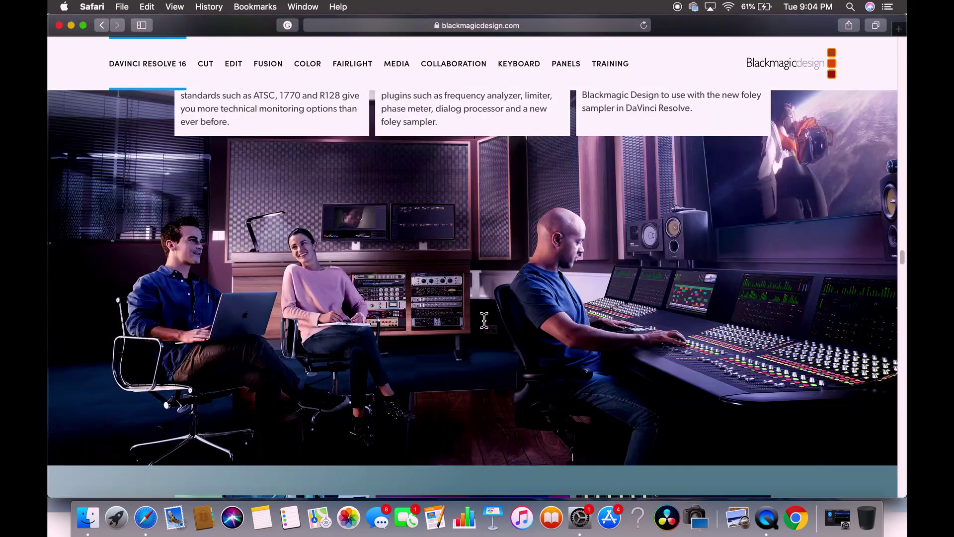
scroll(484, 318, down, 20)
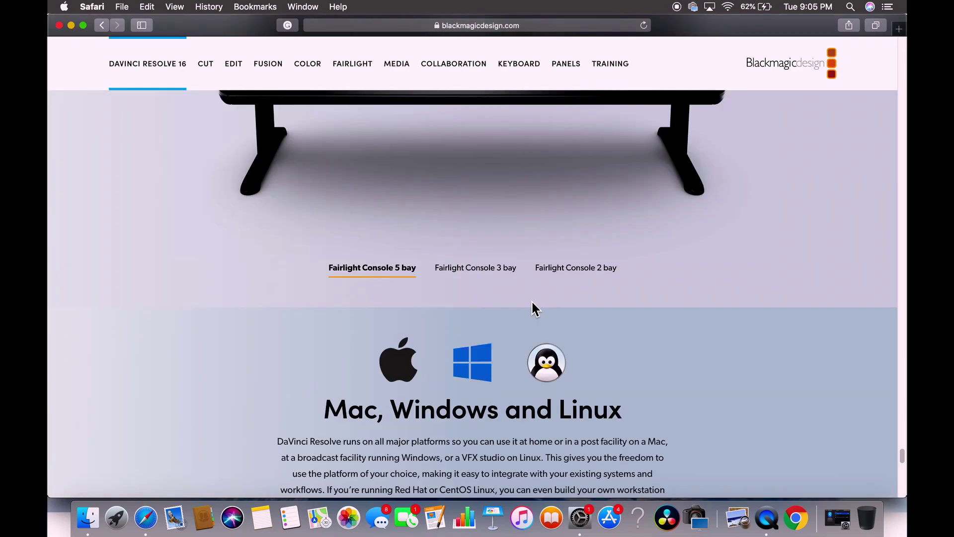
scroll(531, 308, down, 15)
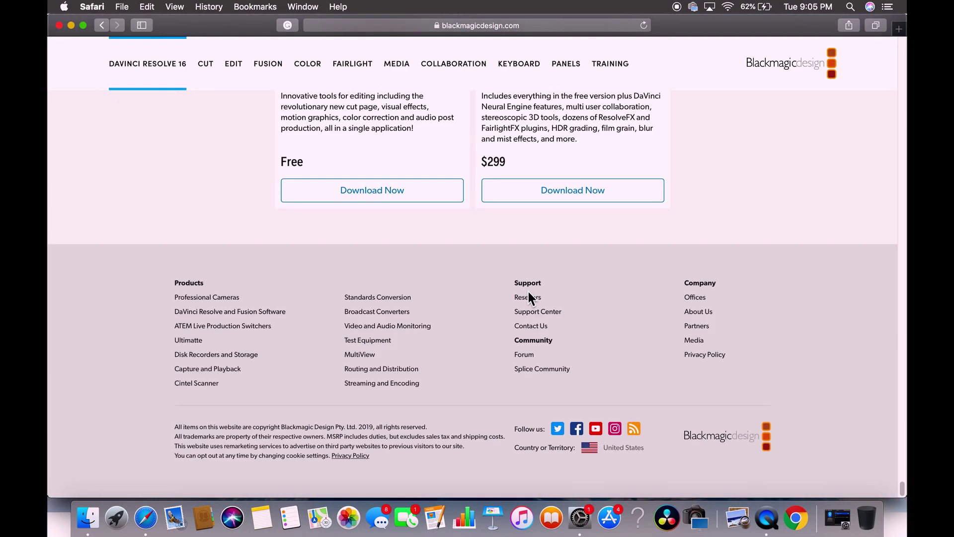
scroll(528, 297, up, 3)
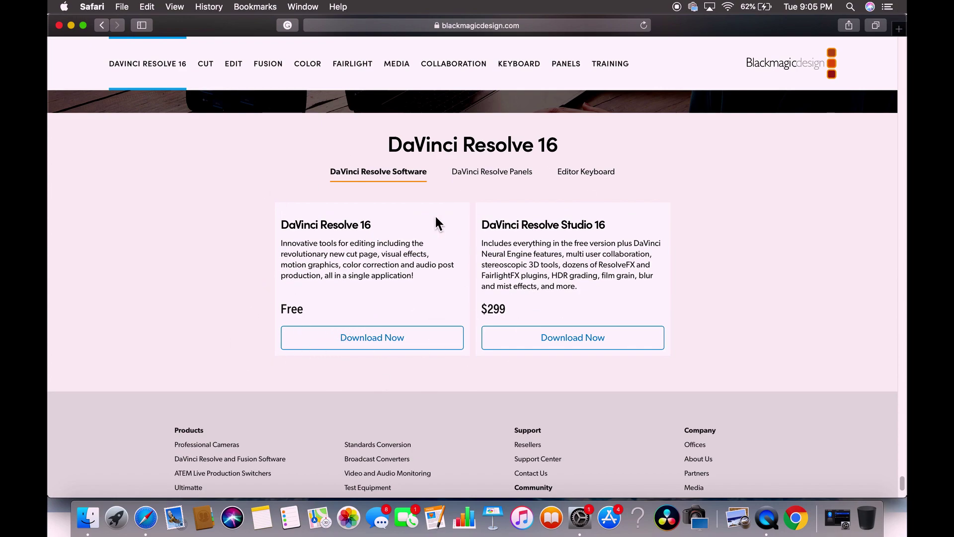
Step: Pick the free DaVinci Resolve 16.1.1 download for Mac OS X and start entering the first name
click(372, 349)
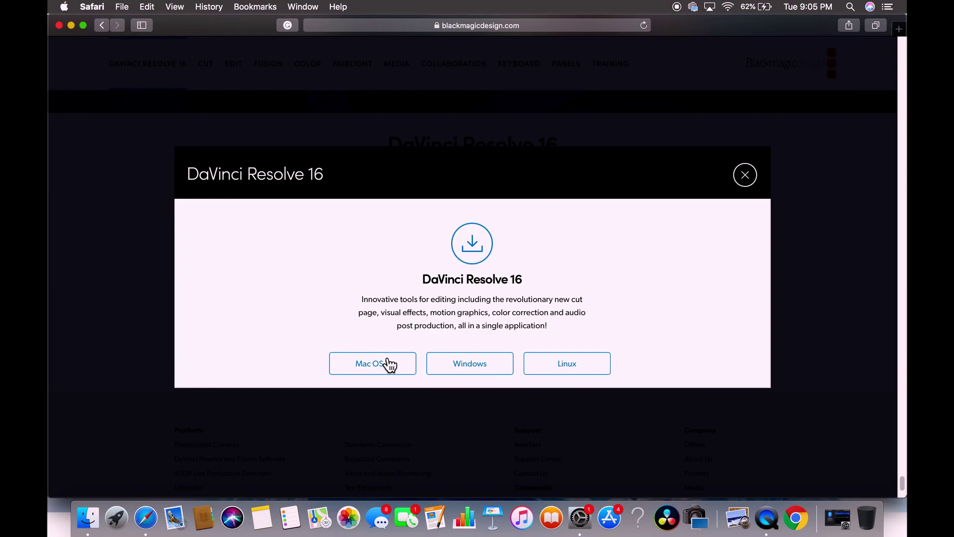
click(371, 368)
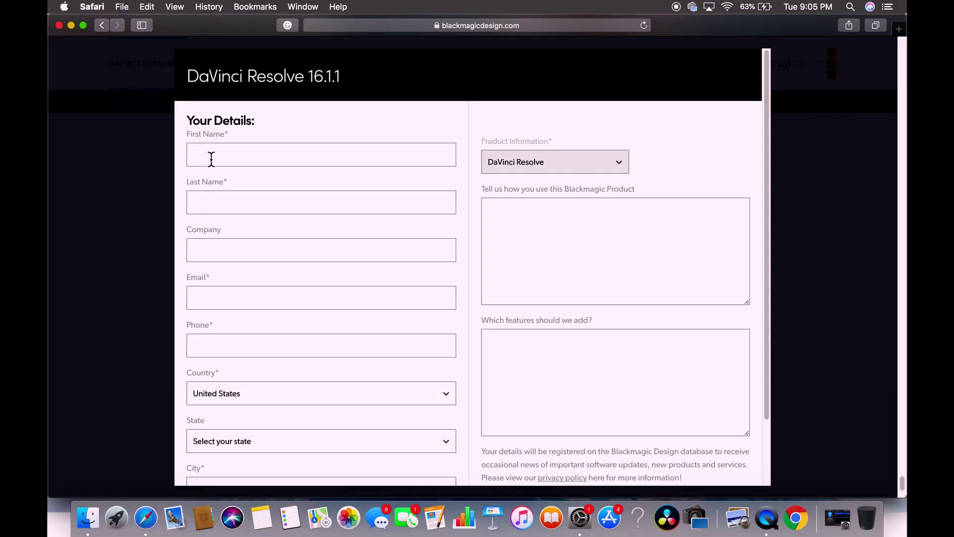
click(202, 160)
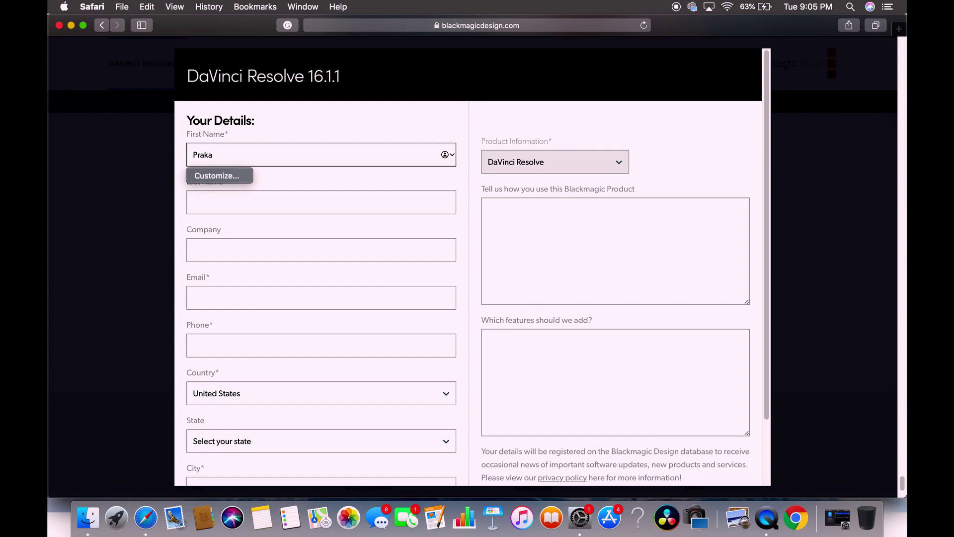
Step: Fill in the last name and e-mail address fields, then go to the phone number field
click(298, 202)
text(Marasini)
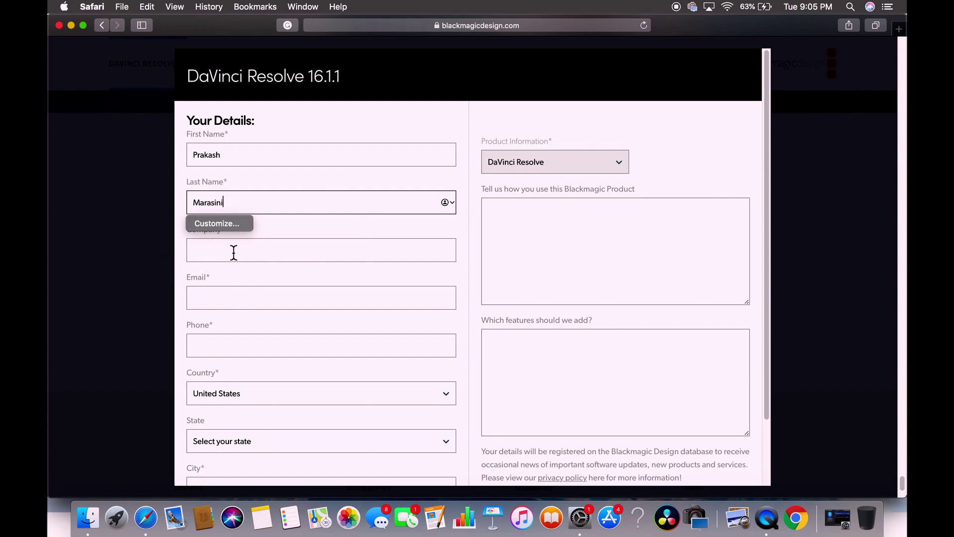
click(216, 298)
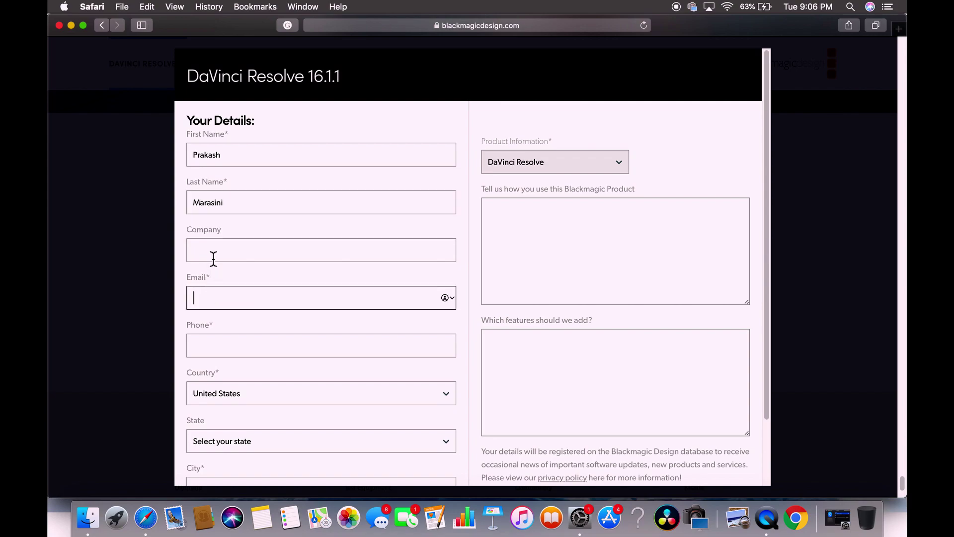
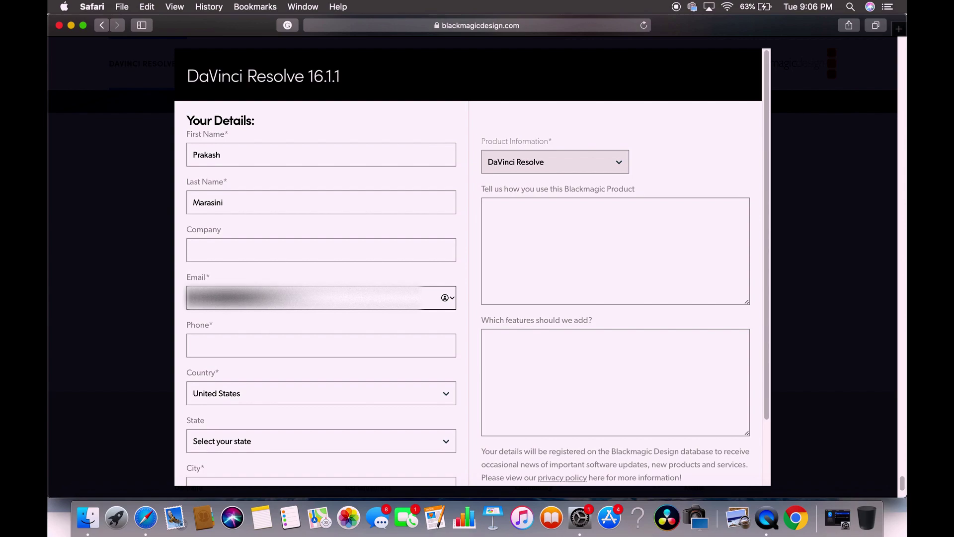
click(231, 350)
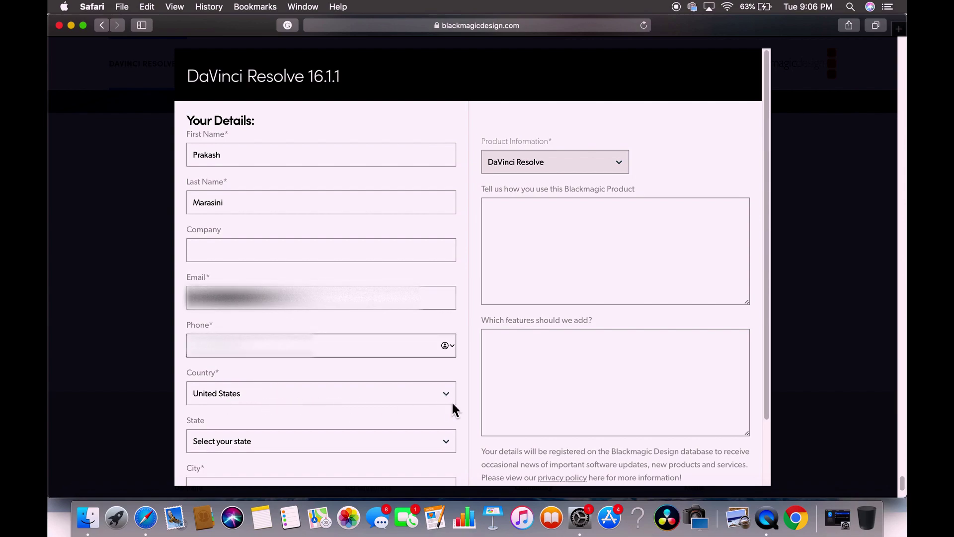
Step: Set the state to New York, autocomplete the city, and submit via Register & Download
scroll(447, 394, down, 3)
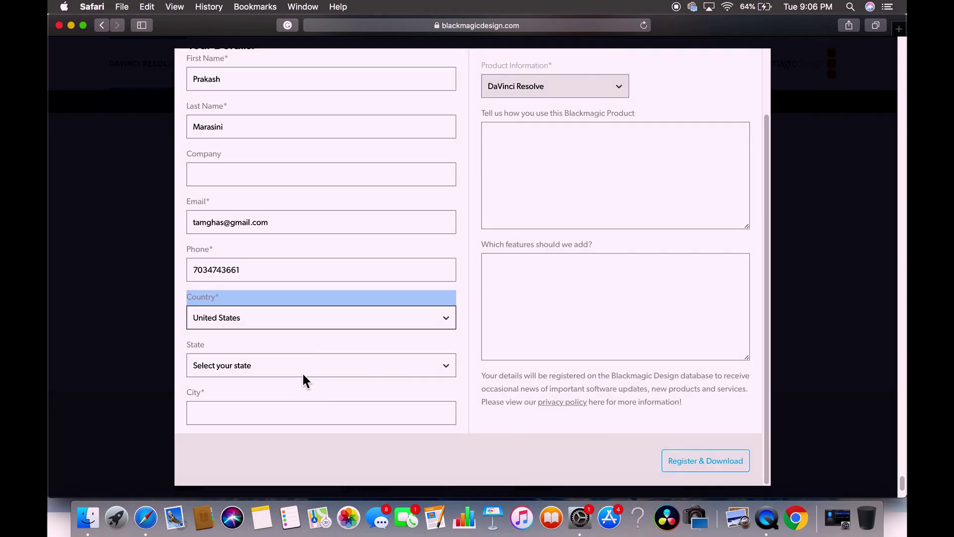
click(249, 371)
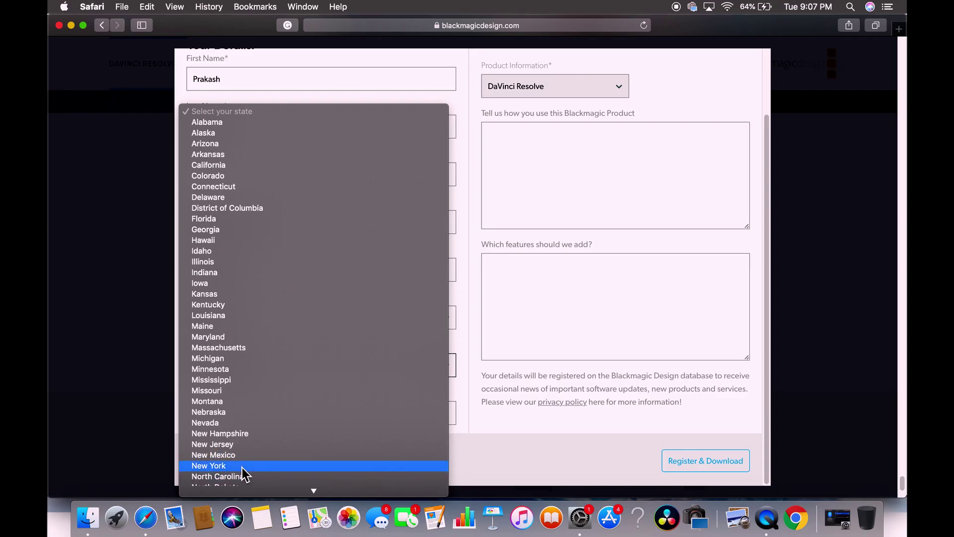
click(243, 466)
click(213, 417)
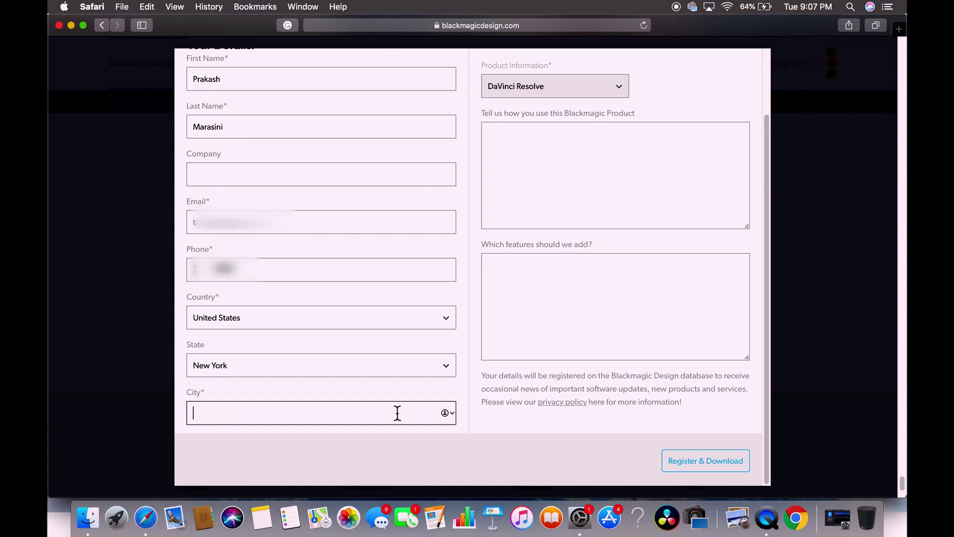
text(Williston Park)
key(Tab)
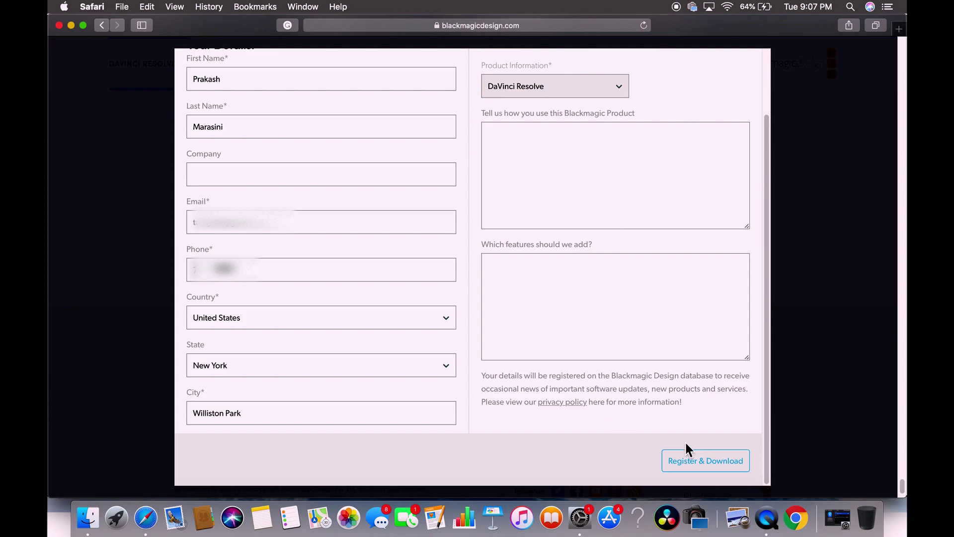
click(695, 466)
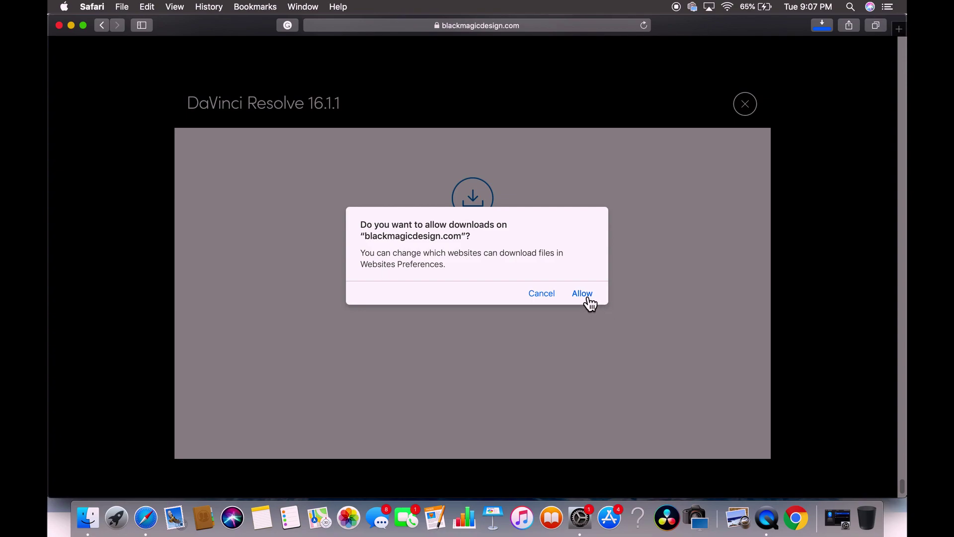
Step: Allow the download from blackmagicdesign.com and mount DaVinci_Resolve_16.1.1_Mac.dmg once it finishes
click(582, 294)
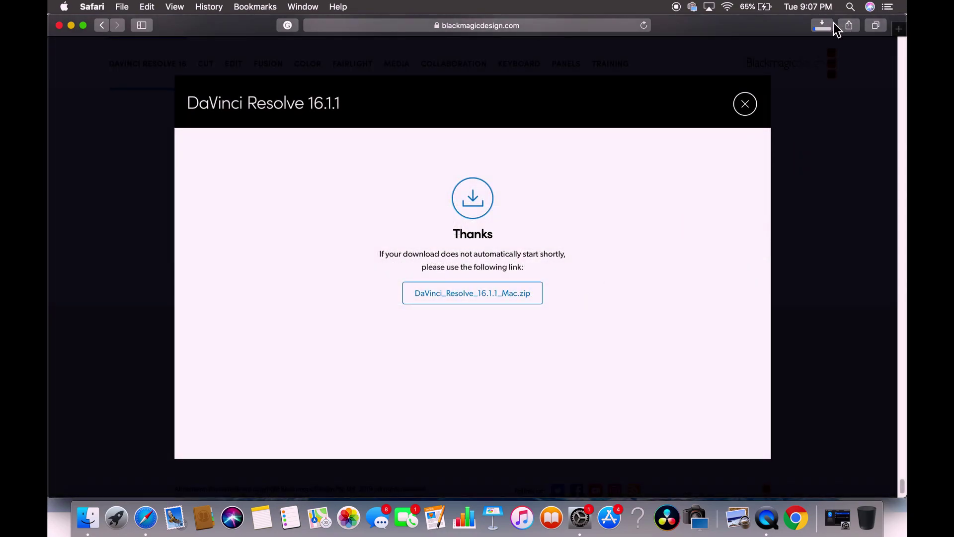
click(830, 26)
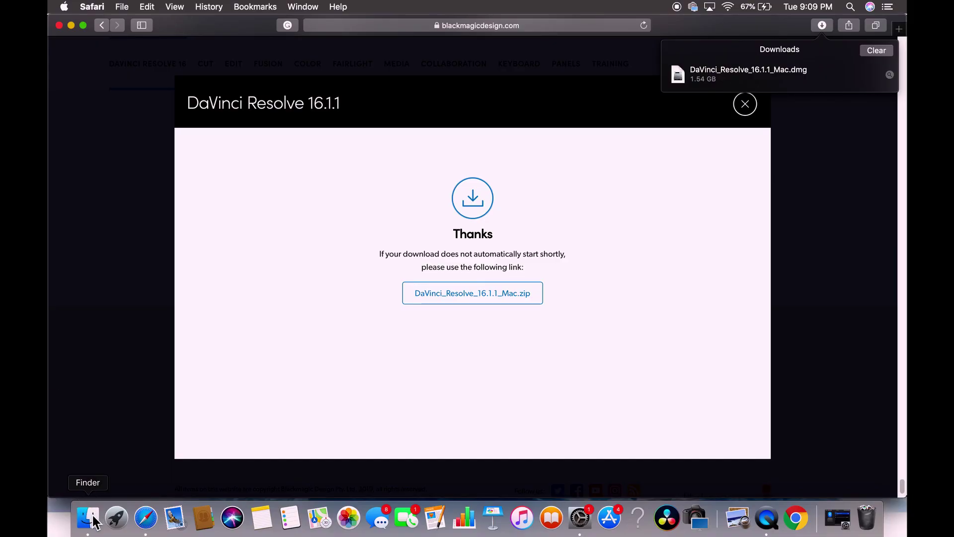
double_click(747, 74)
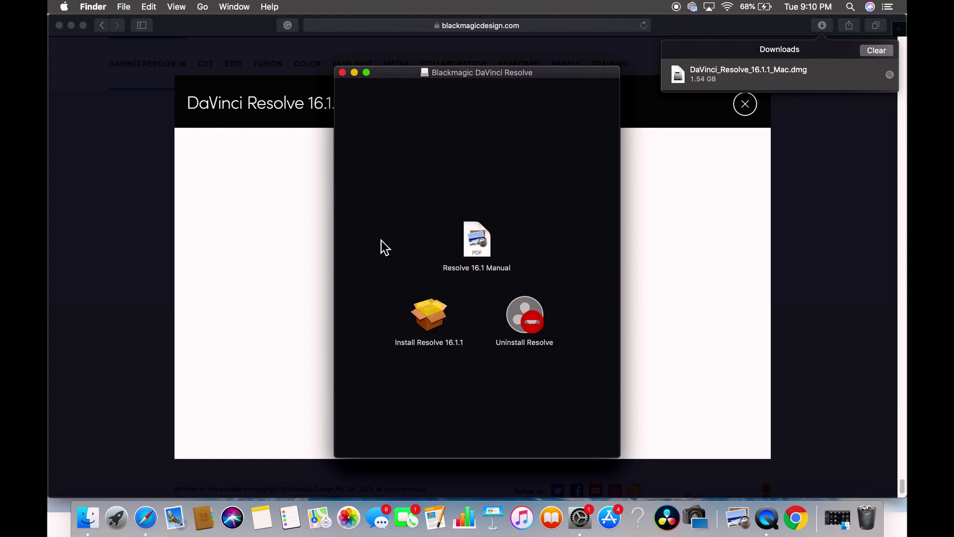
Step: Run Install Resolve 16.1.1, continue through Introduction and Read Me, and agree to the licence
double_click(433, 320)
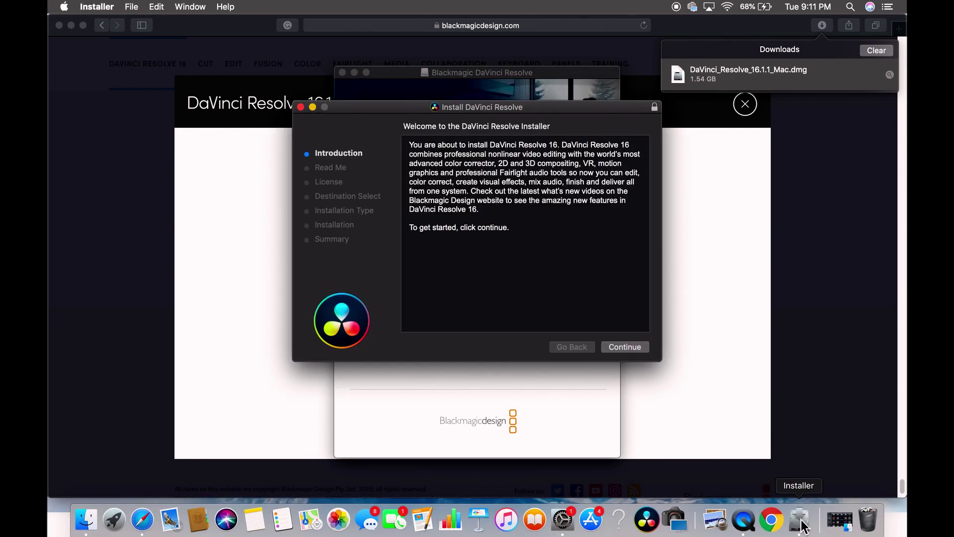
click(622, 347)
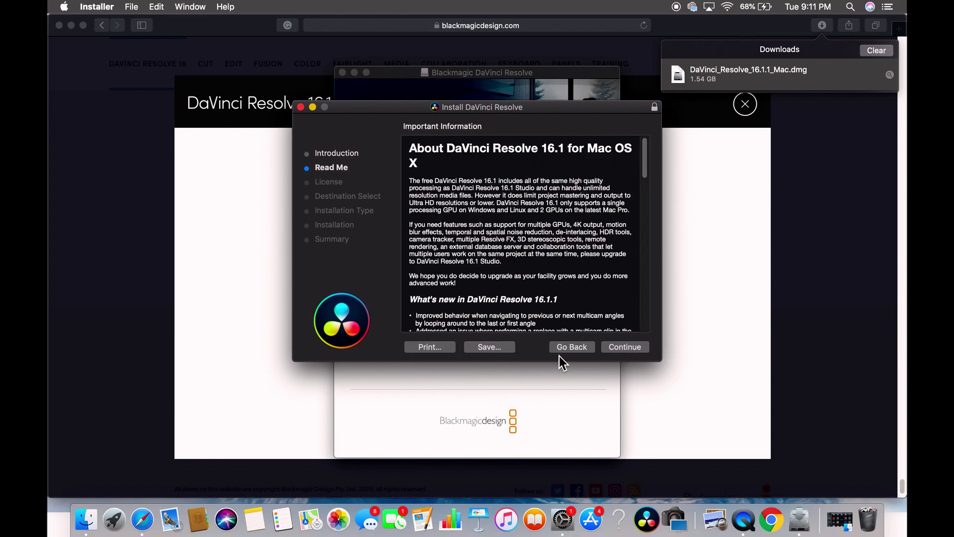
scroll(496, 265, down, 20)
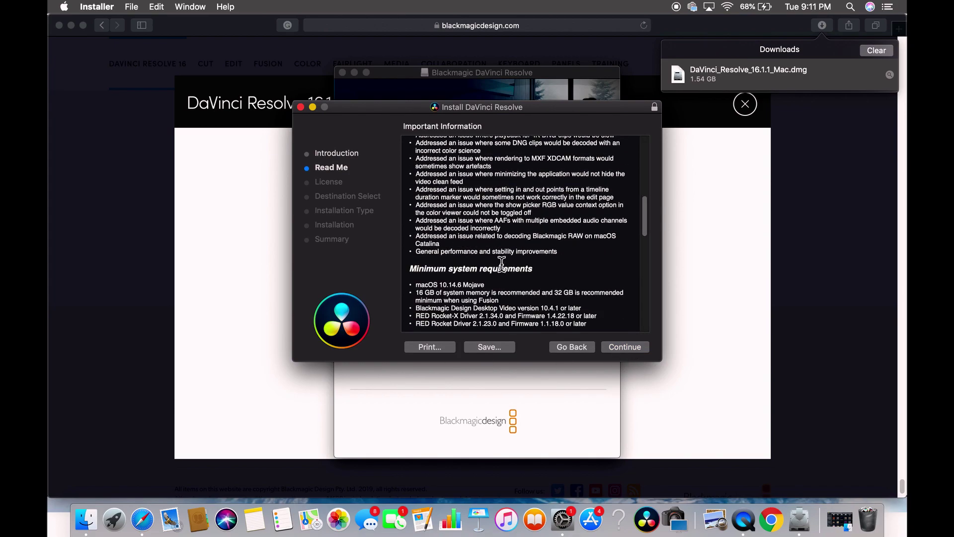
scroll(502, 264, down, 3)
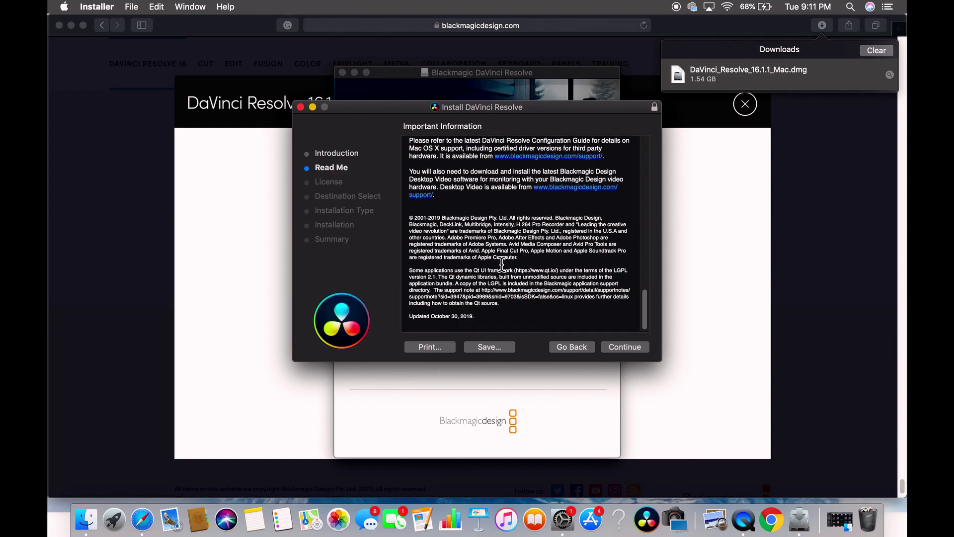
click(636, 348)
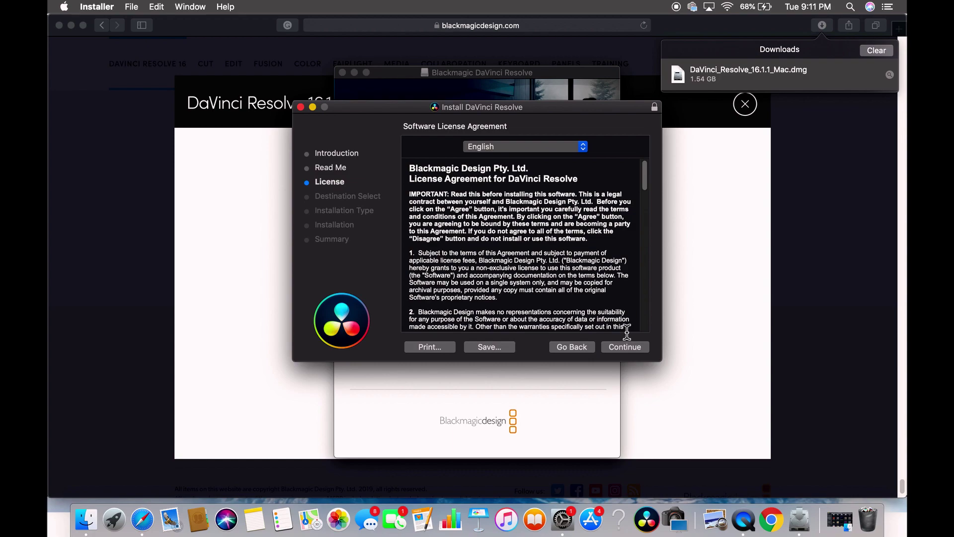
scroll(547, 263, down, 10)
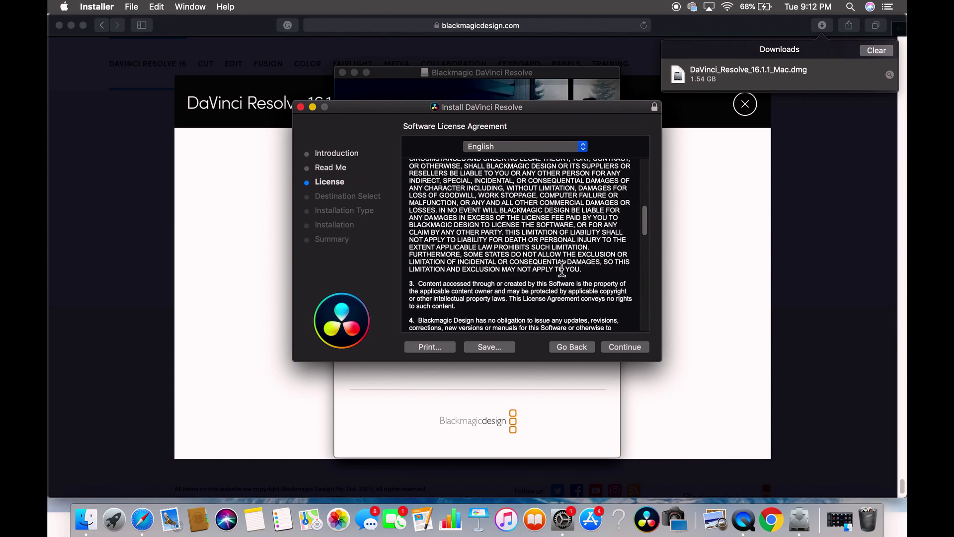
click(623, 347)
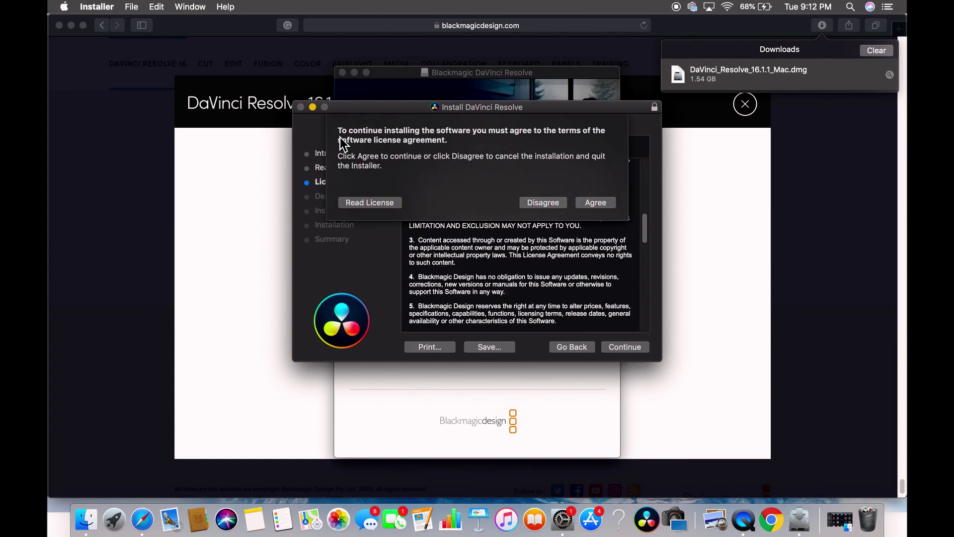
click(598, 203)
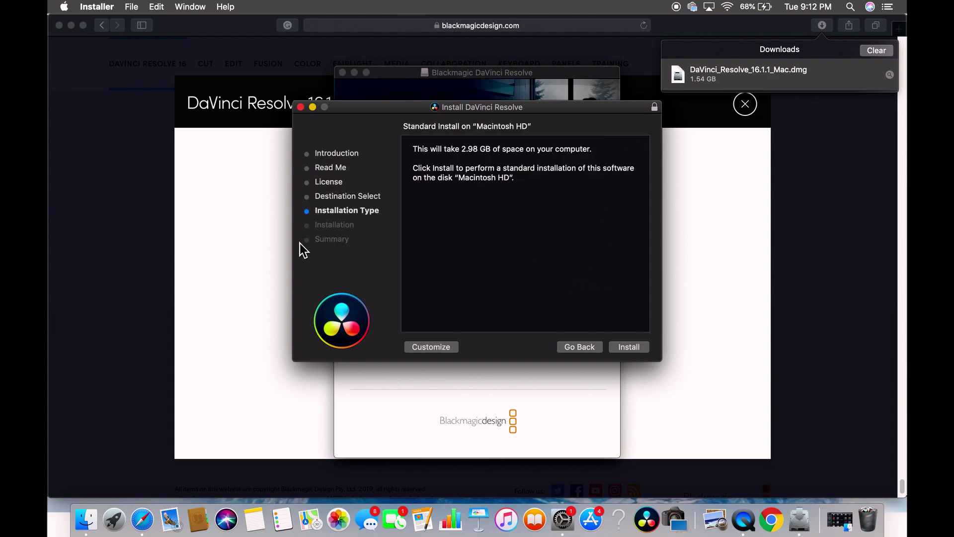
click(629, 347)
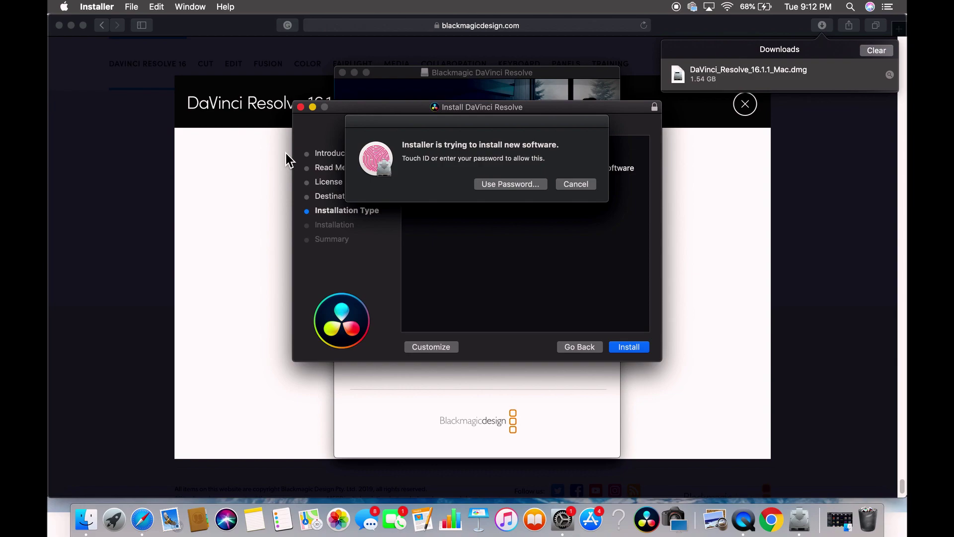
Step: Authorize the install with the account password, then close the installer and the disk image window
click(517, 185)
text(p)
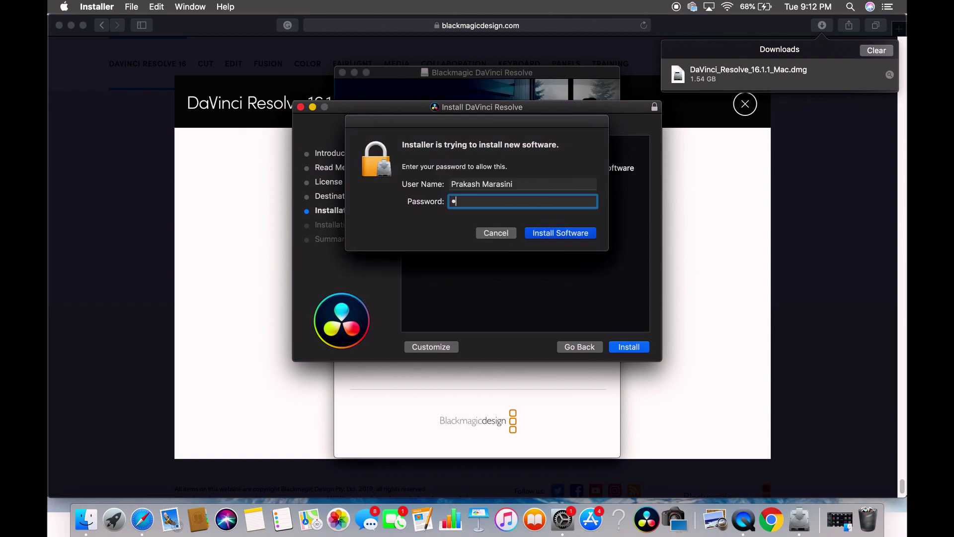
text(a)
click(571, 233)
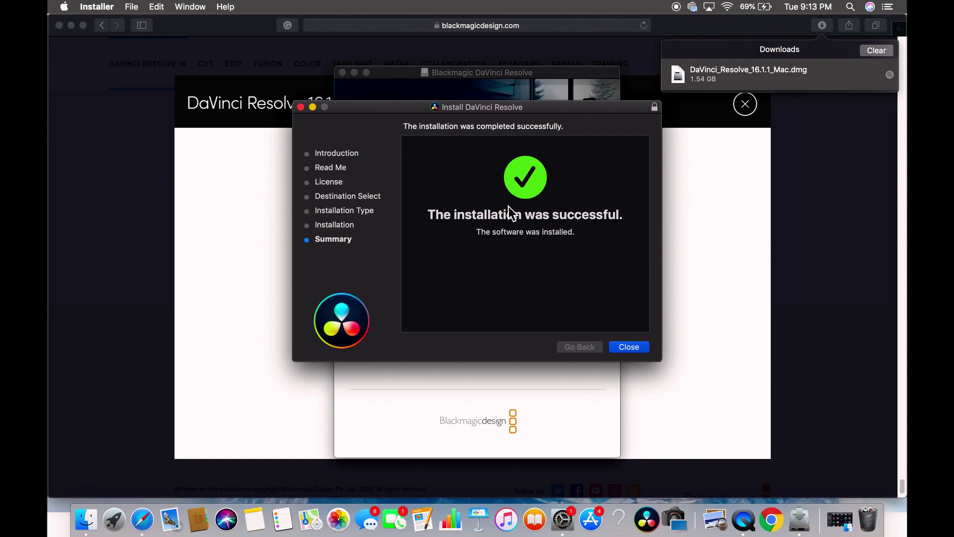
click(628, 348)
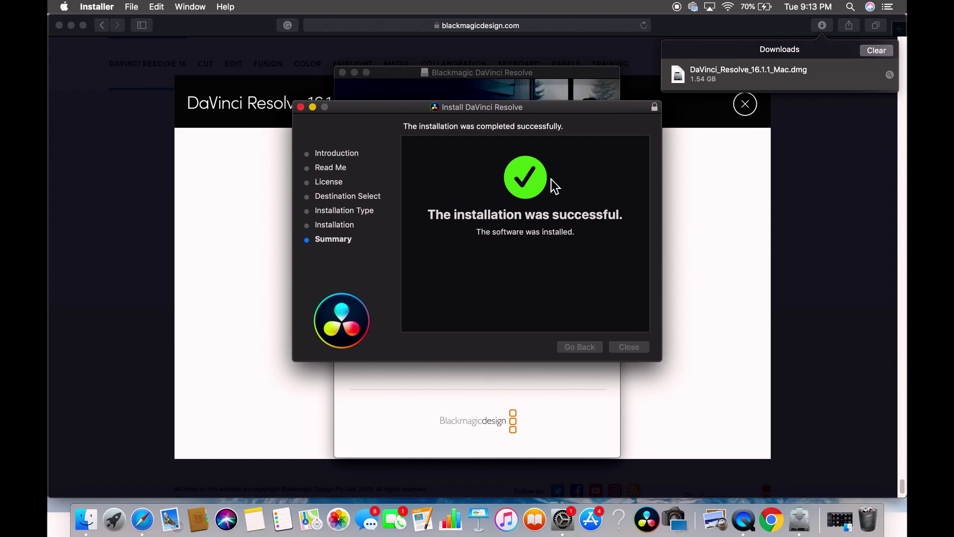
key(super+w)
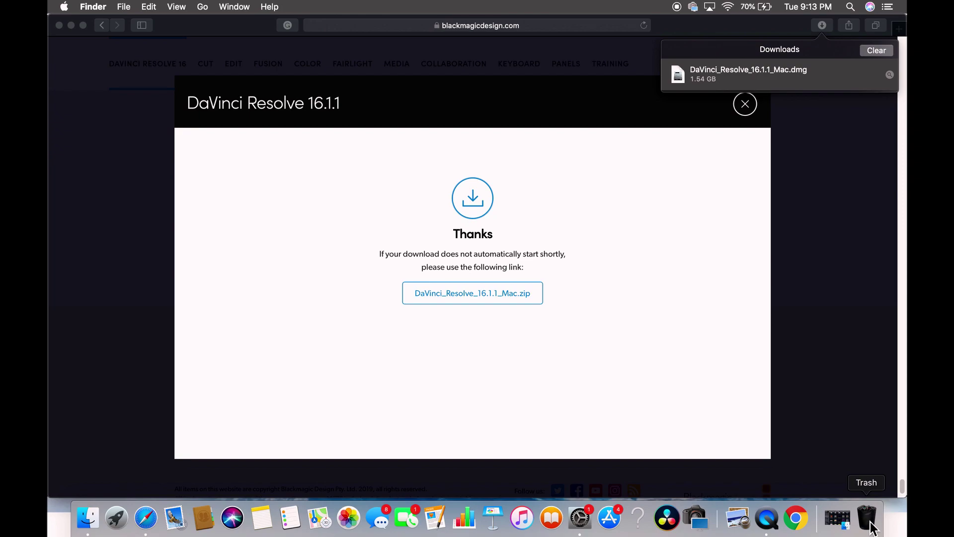
Step: Dismiss the thanks dialog and downloads, minimize Safari, close Bluetooth, and launch DaVinci Resolve from the Dock
click(751, 113)
click(750, 116)
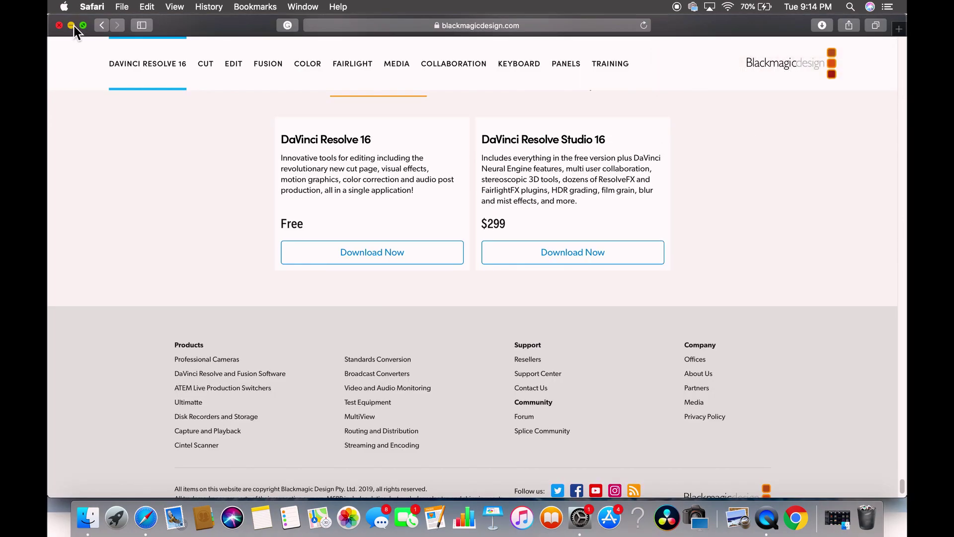
click(73, 25)
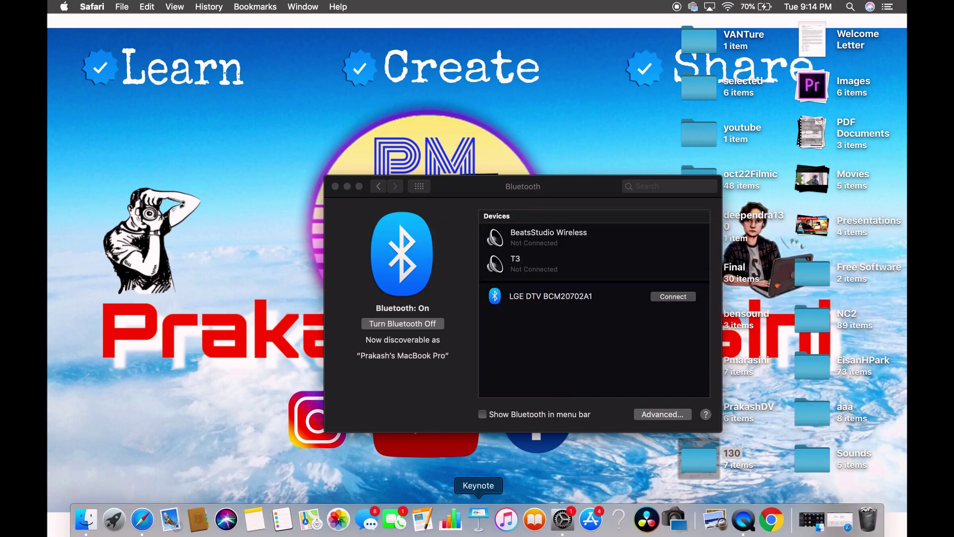
click(335, 187)
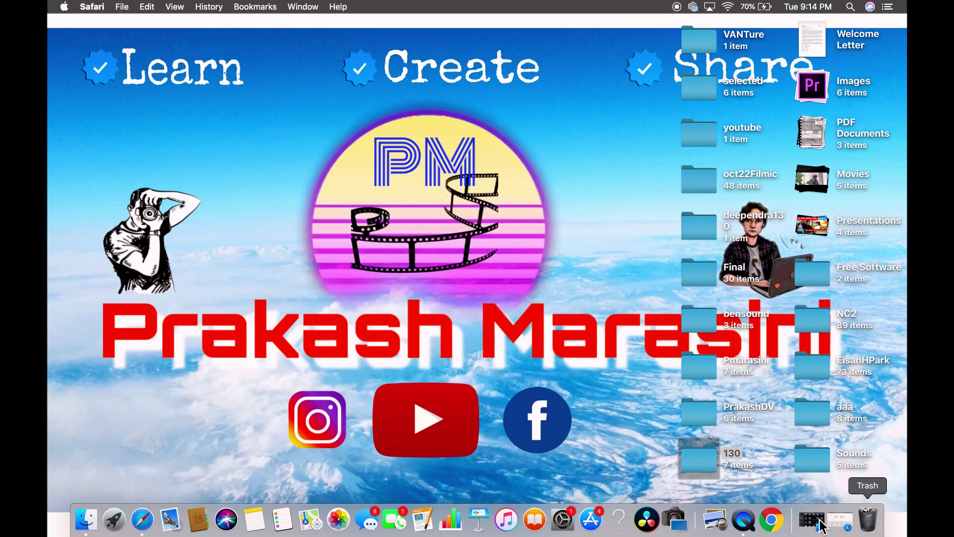
click(651, 527)
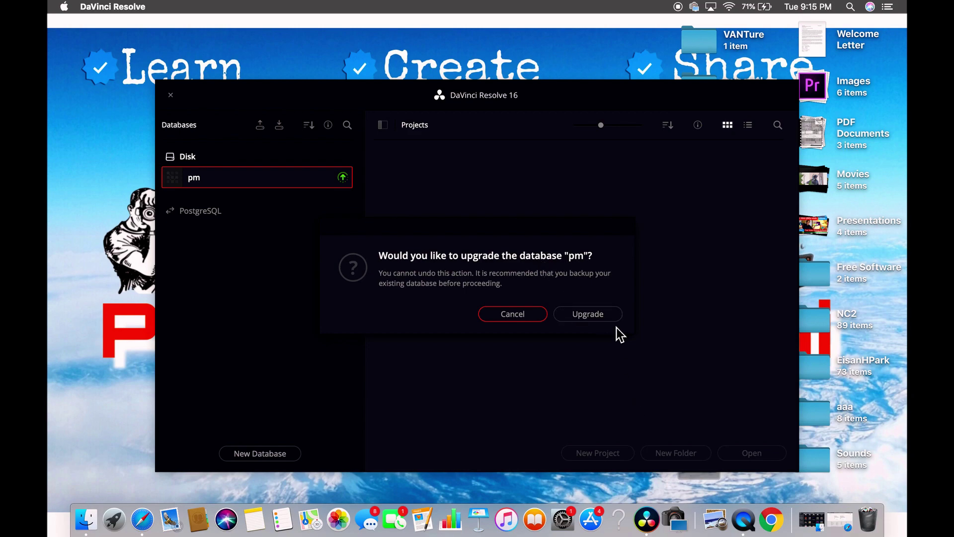
Step: Upgrade the pm database, open Untitled Project, switch to the Media page, and show Media Storage
click(600, 319)
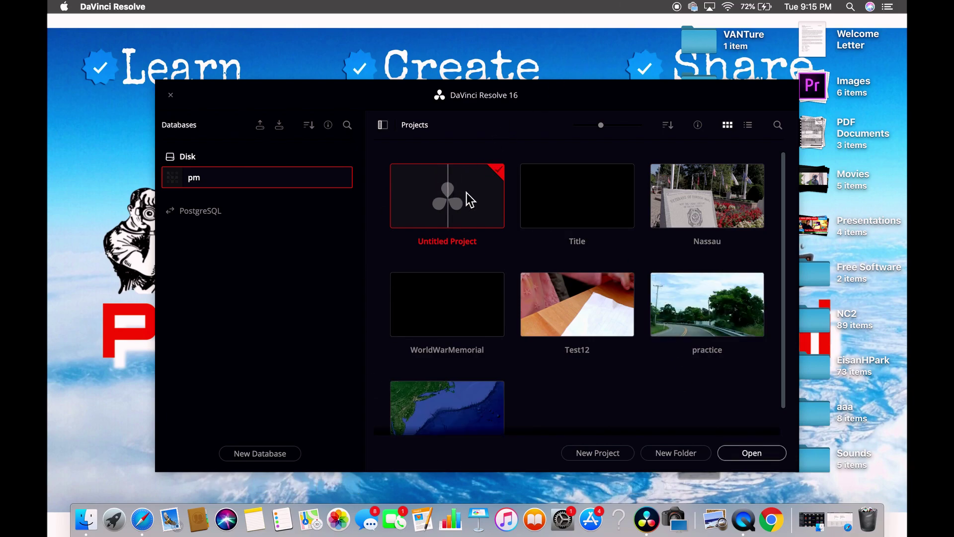
click(765, 454)
click(272, 496)
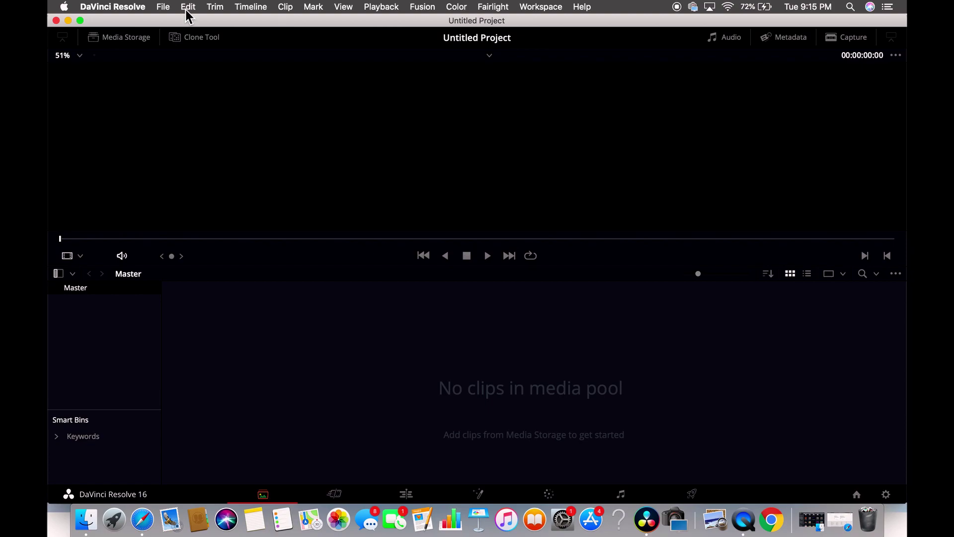
click(162, 10)
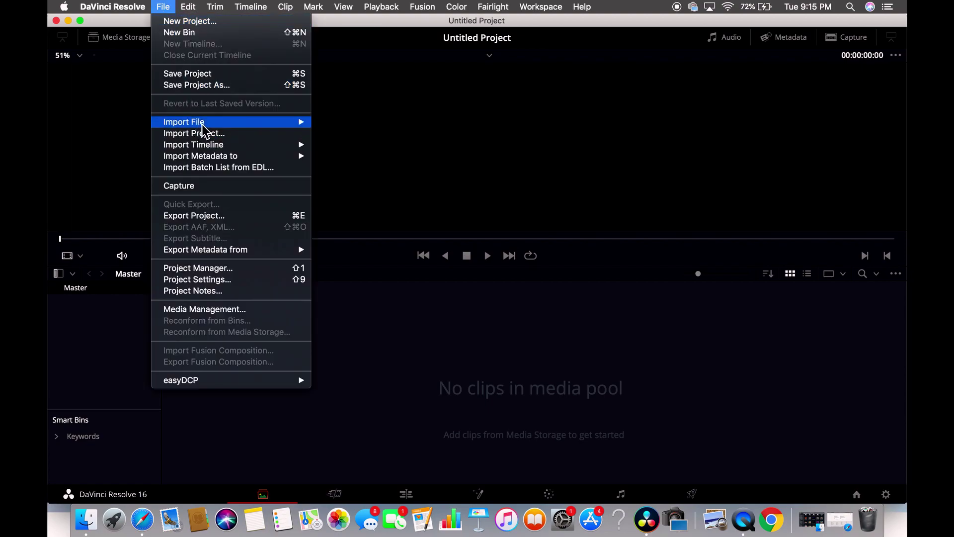
mouse_move(204, 125)
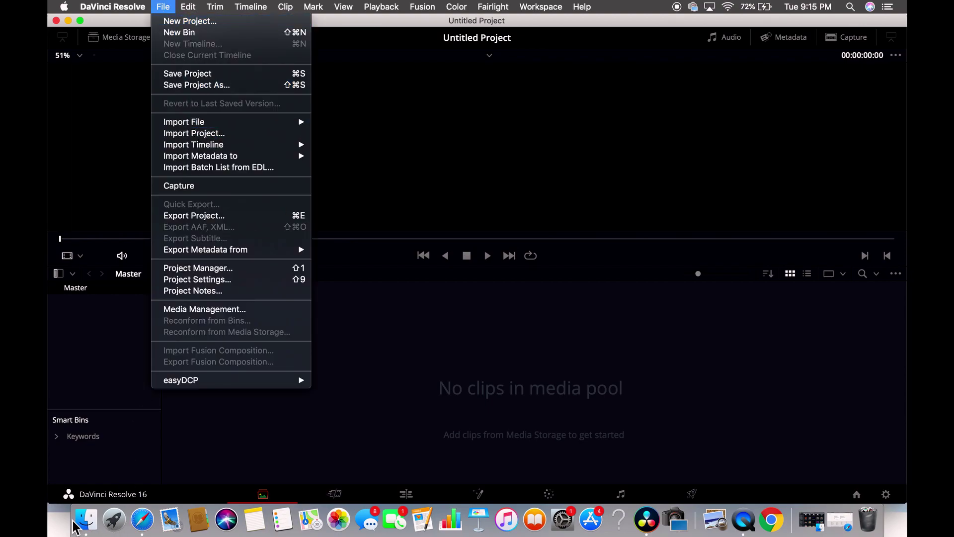
click(121, 40)
click(122, 40)
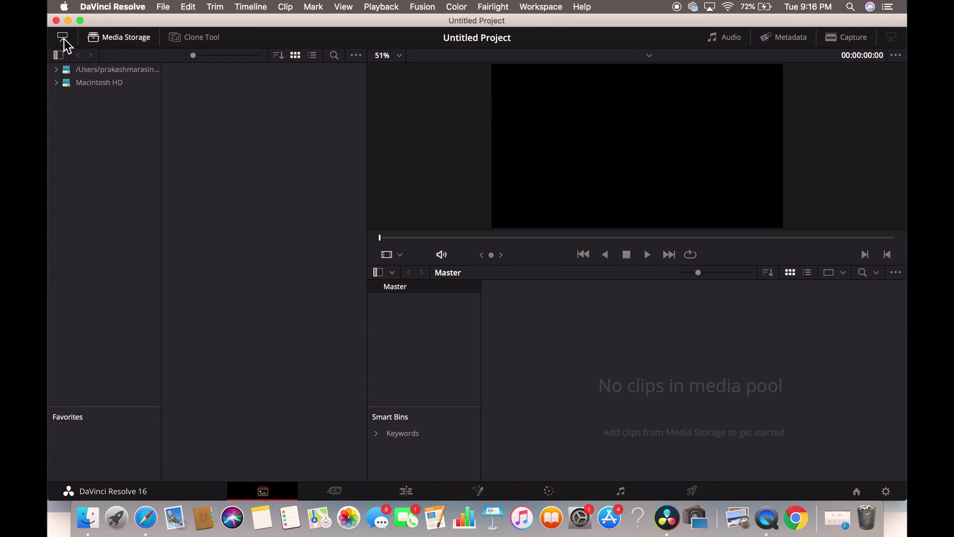